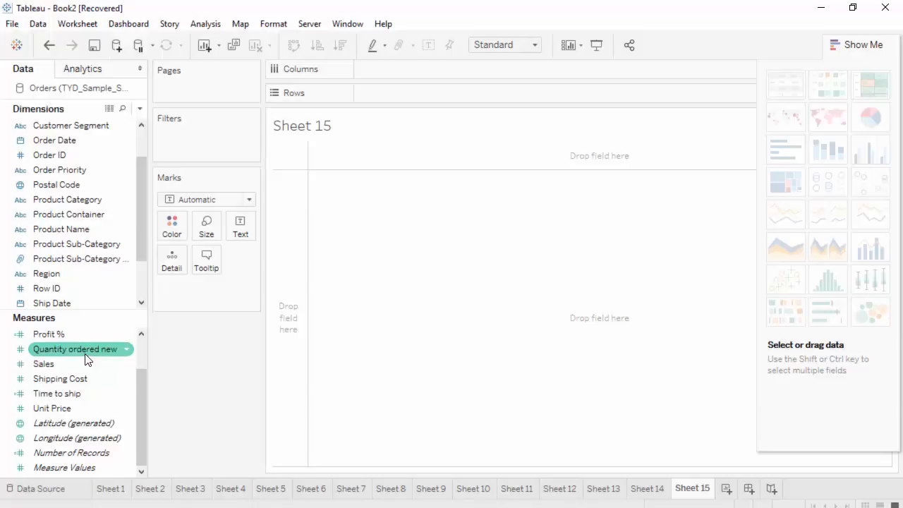
- Build a scatter plot of Shipping Cost against Profit from Show Me, then hide the Show Me panel
scroll(85, 356, up, 3)
click(84, 364)
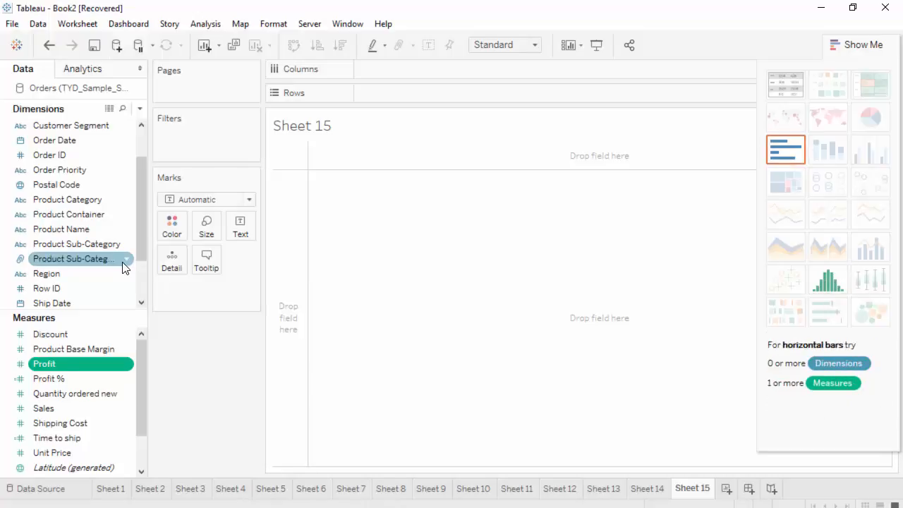
ctrl+click(86, 216)
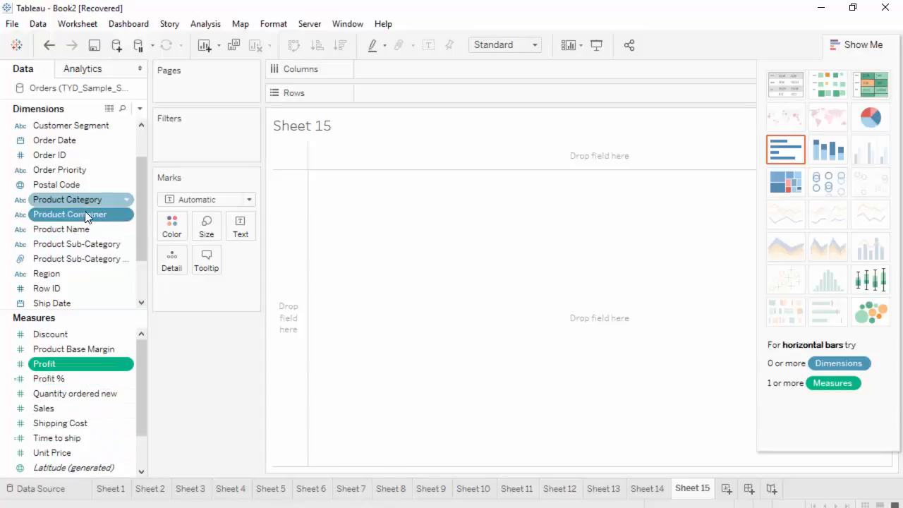
ctrl+click(86, 200)
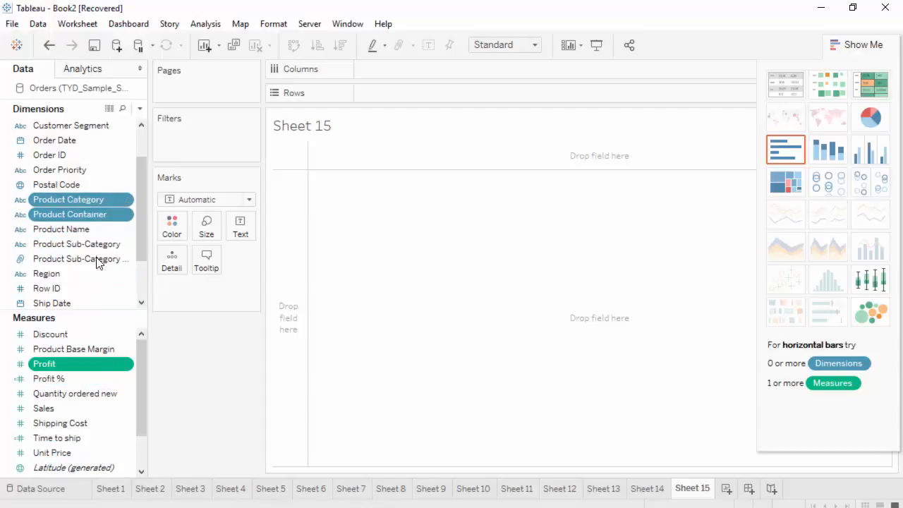
ctrl+click(103, 216)
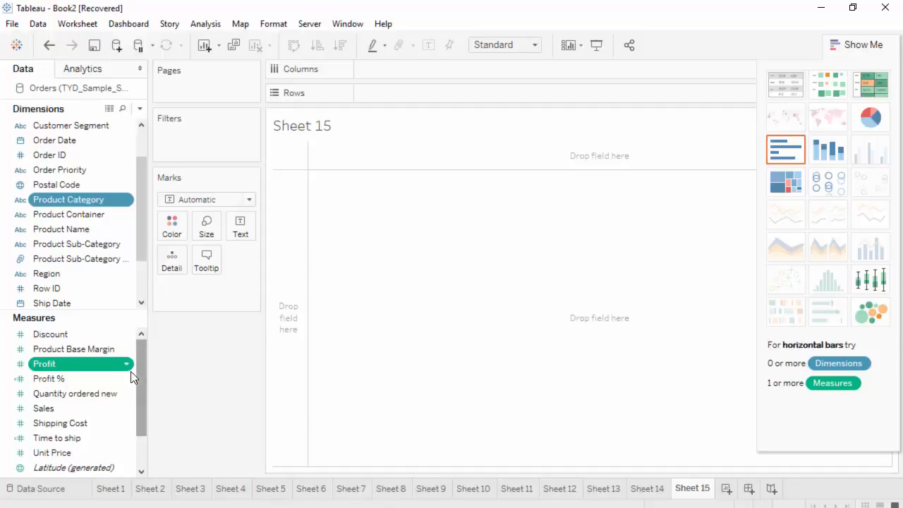
click(53, 334)
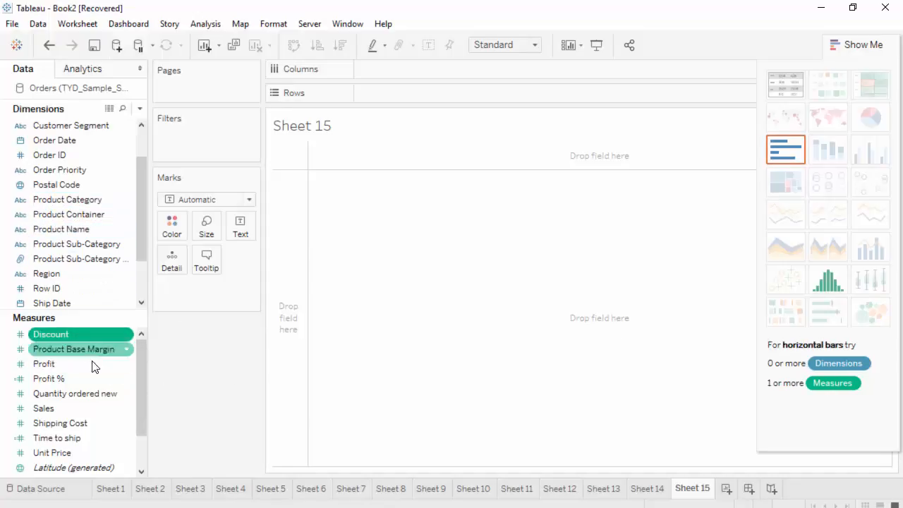
click(62, 363)
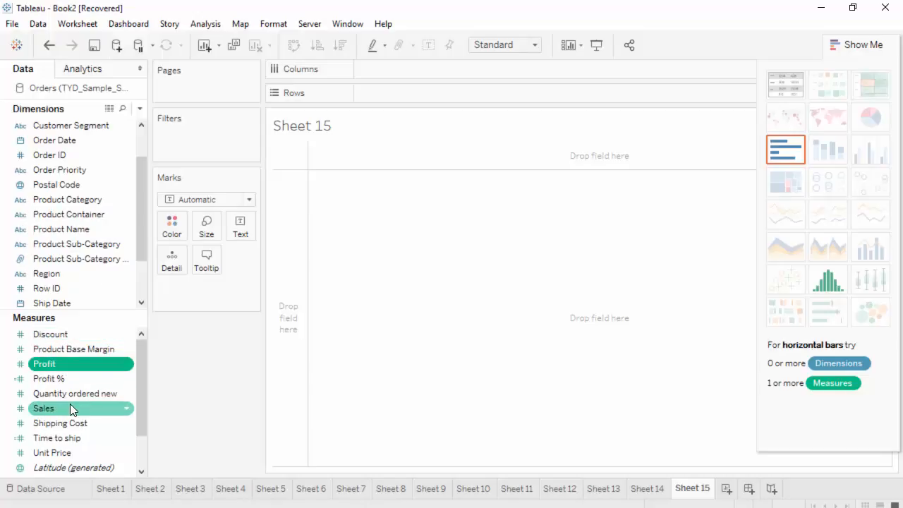
ctrl+click(70, 403)
click(68, 362)
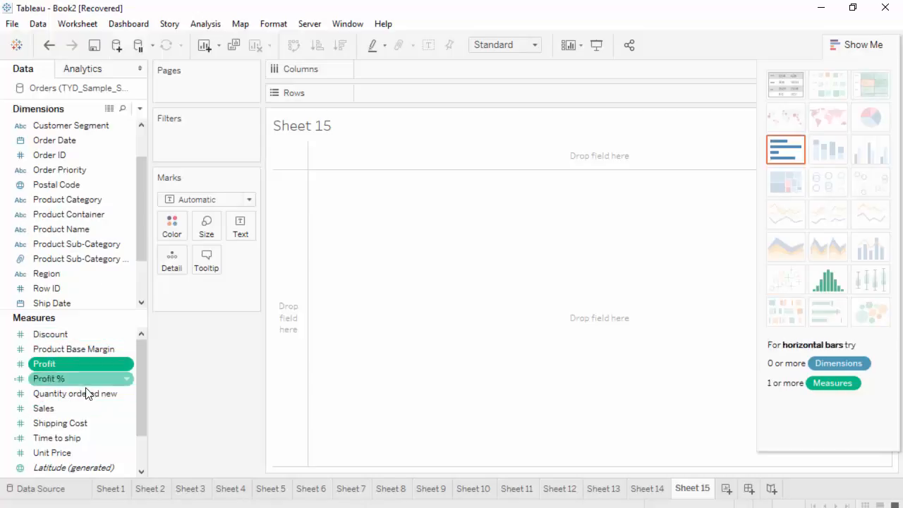
ctrl+click(91, 421)
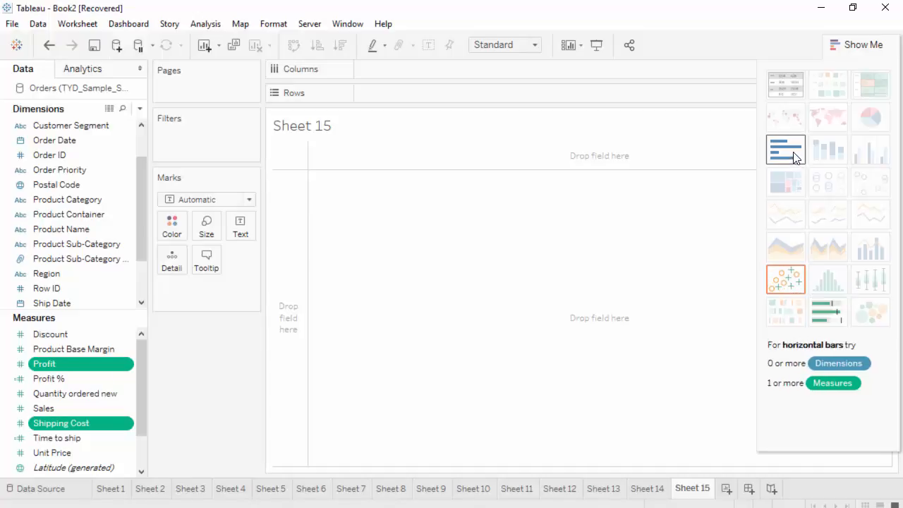
click(793, 285)
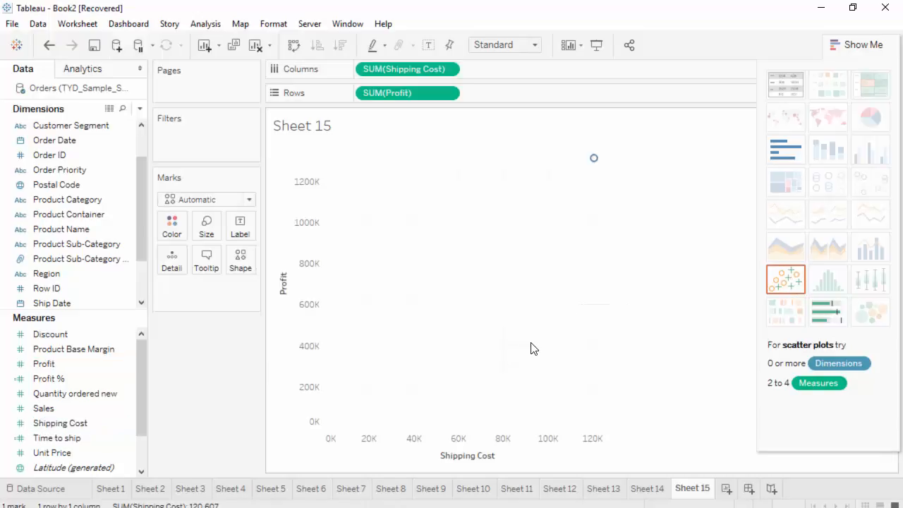
click(864, 46)
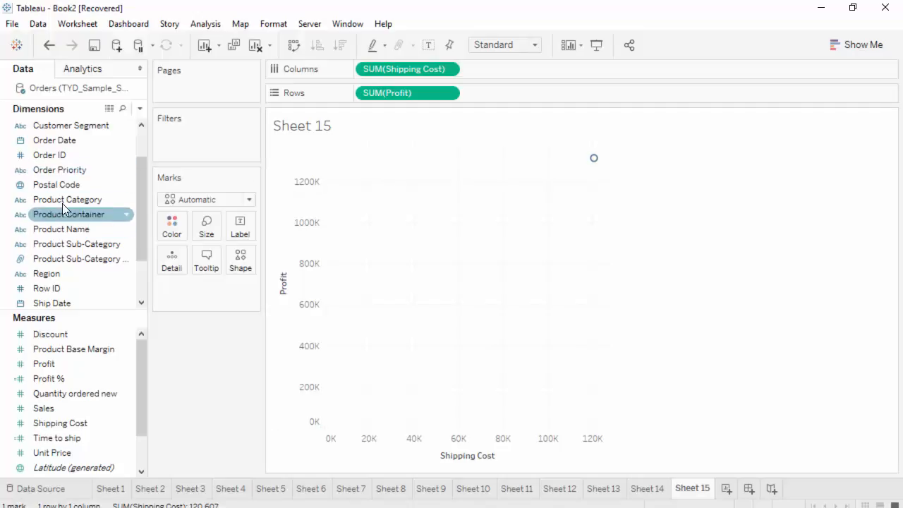
- Color the marks by Product Category and add Customer Name to Detail
drag(66, 201, 174, 218)
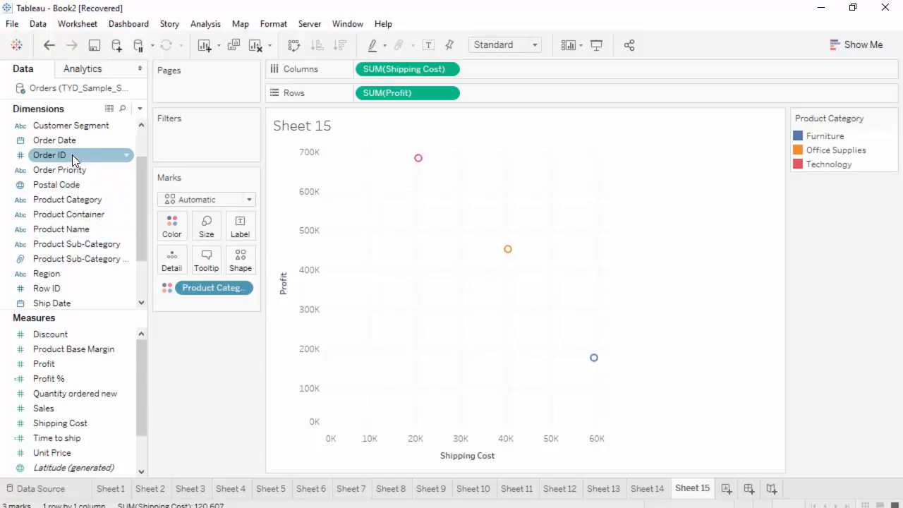
scroll(76, 172, up, 1)
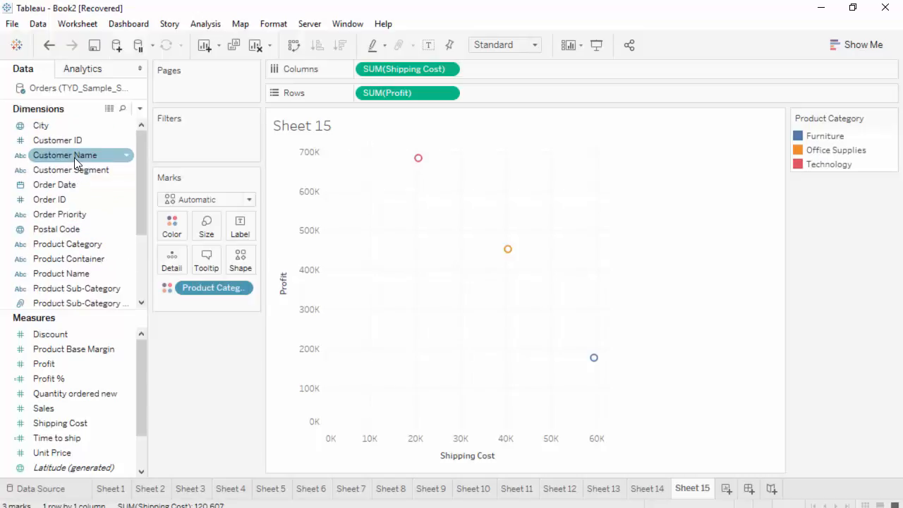
drag(74, 156, 173, 261)
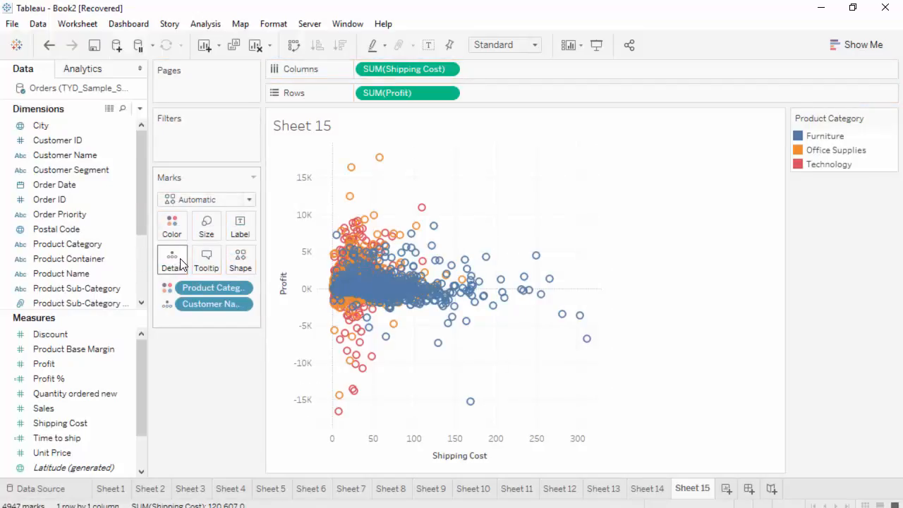
- Open formatting for the Shipping Cost axis and examine the tick color options
click(486, 444)
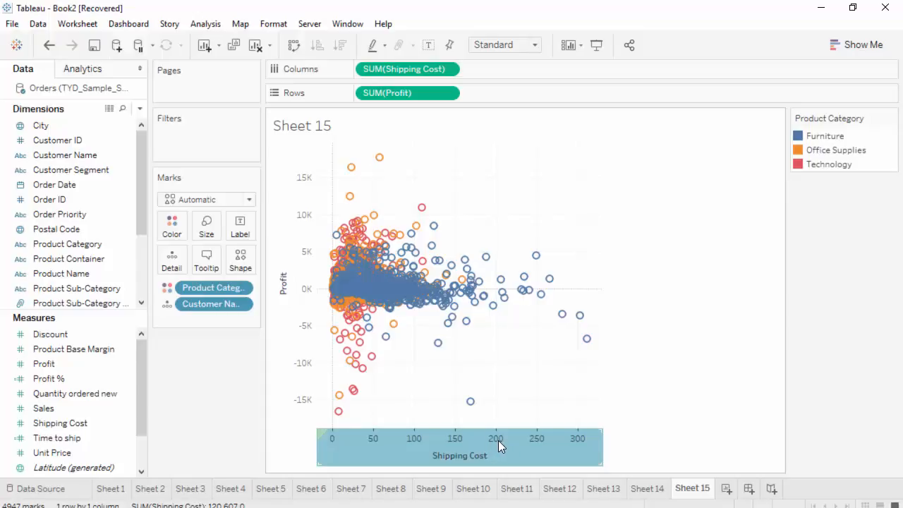
right_click(498, 440)
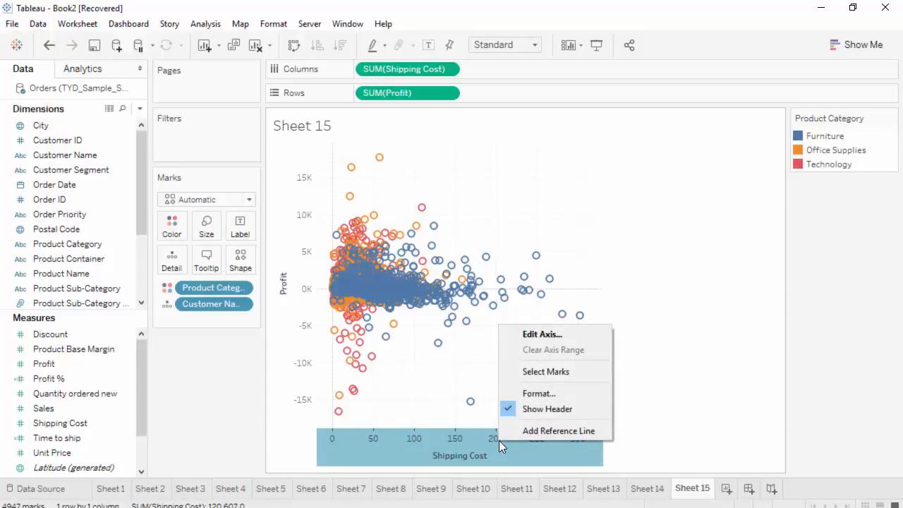
click(547, 397)
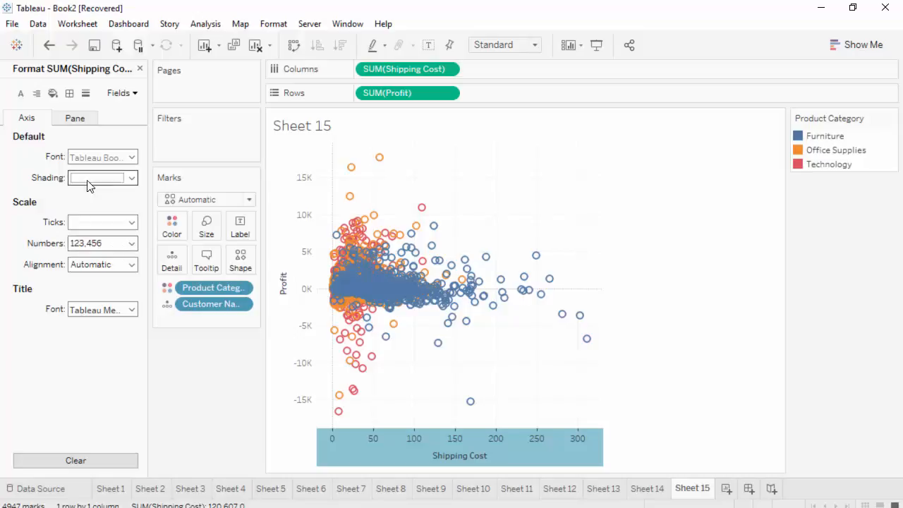
click(132, 222)
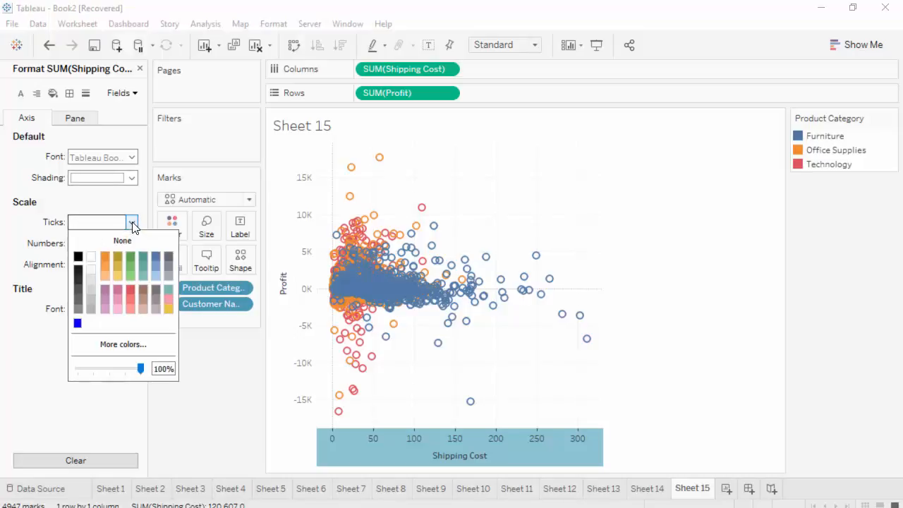
click(132, 223)
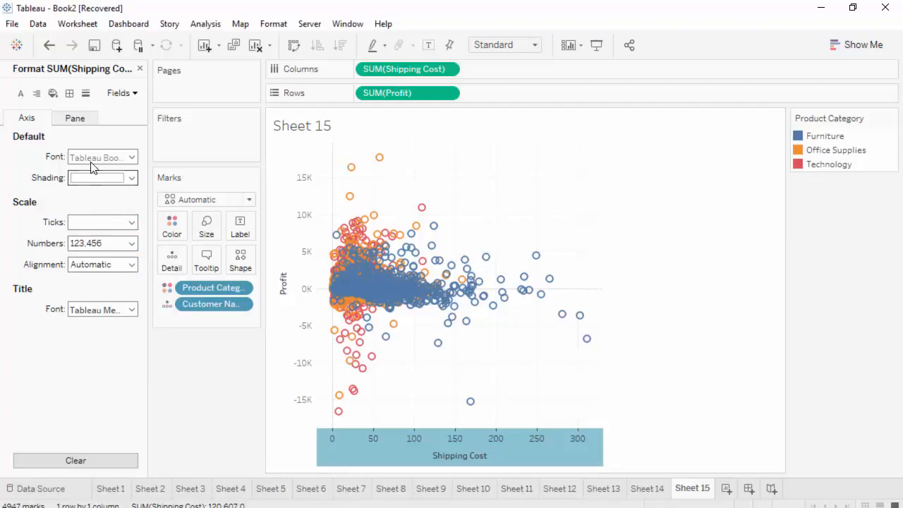
- Edit the Shipping Cost axis and set its major tick marks to Fixed, applying the change
right_click(496, 445)
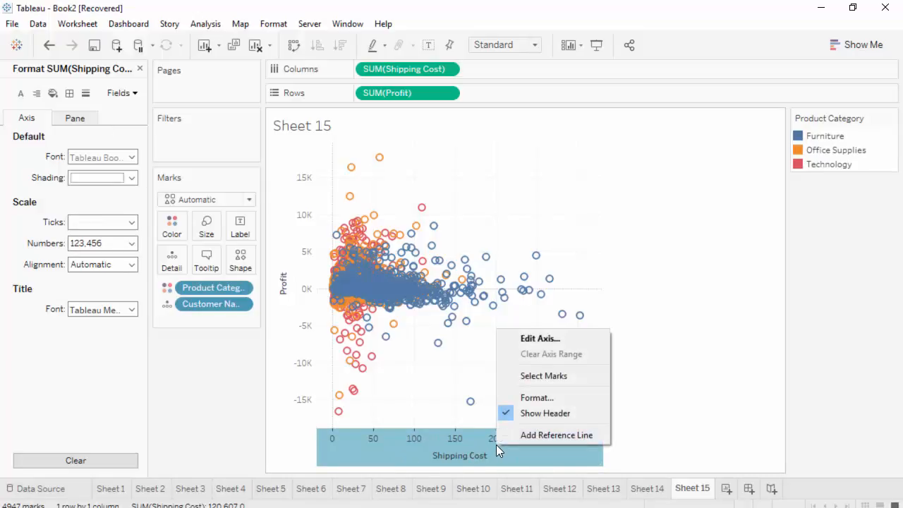
click(542, 340)
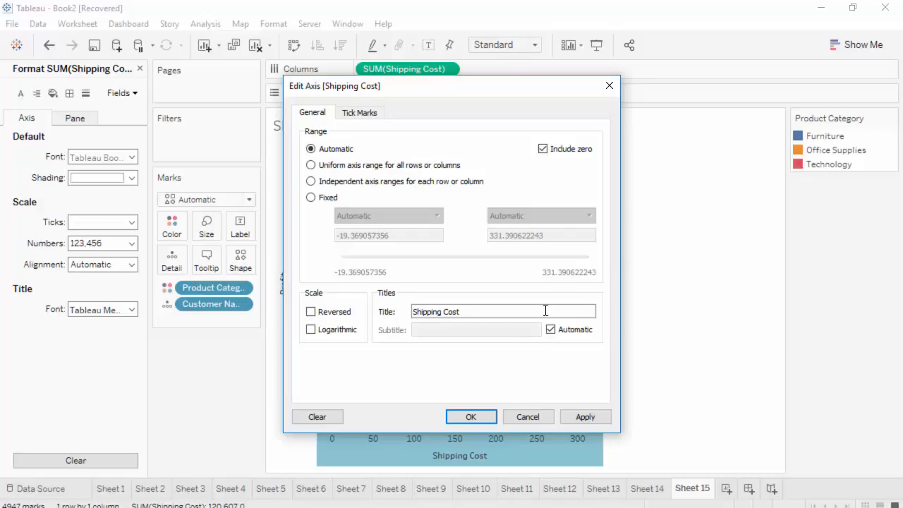
click(348, 116)
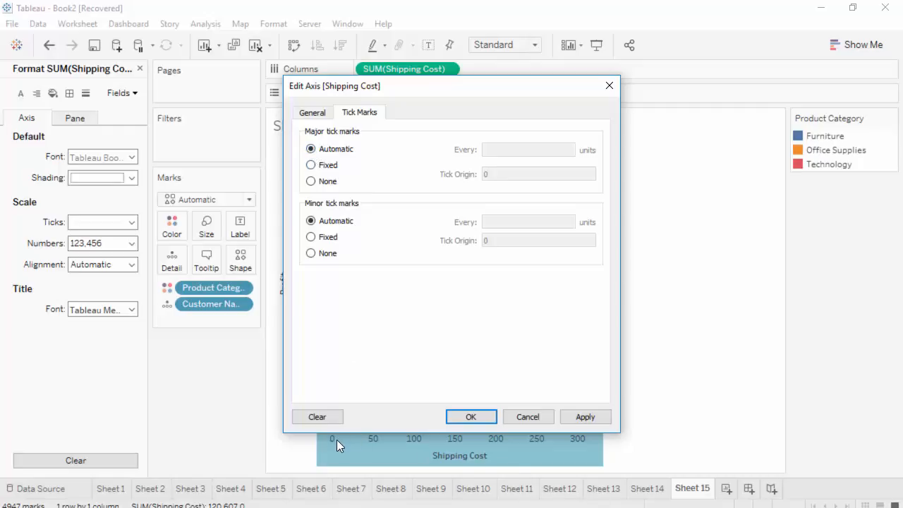
click(314, 166)
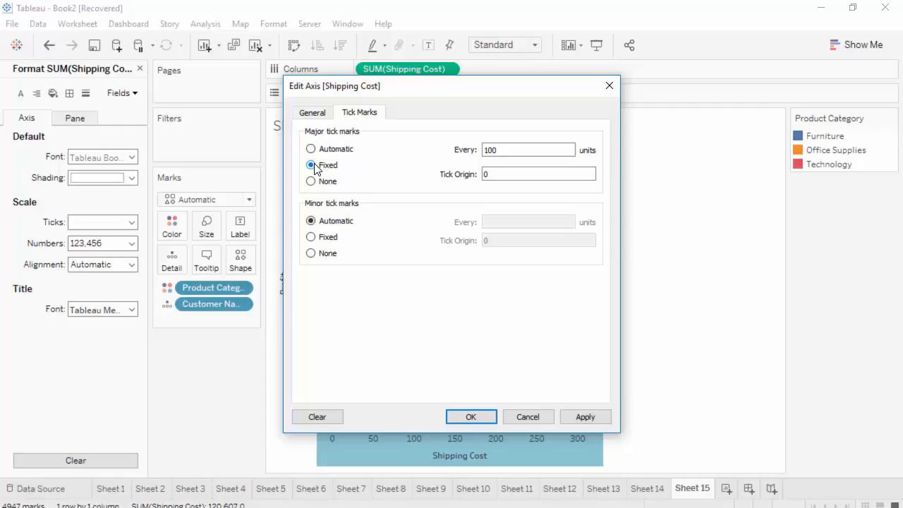
click(496, 152)
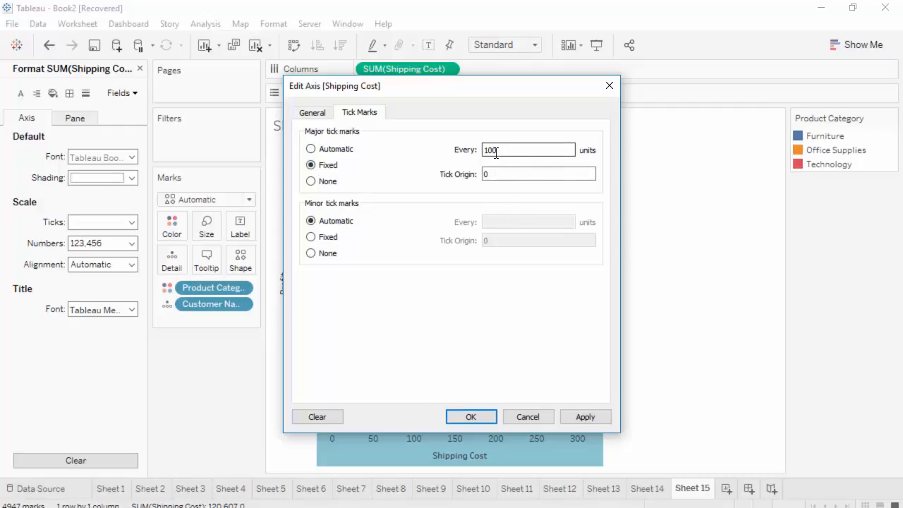
click(590, 418)
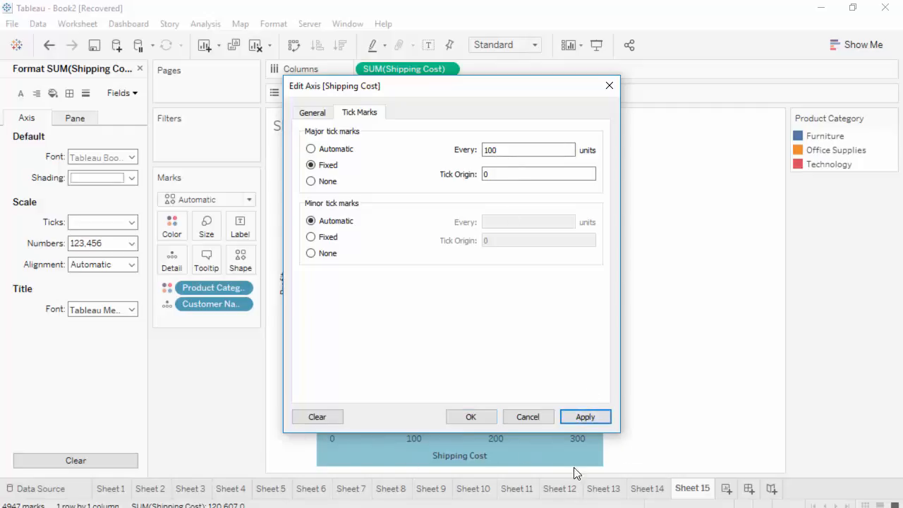
- Set the major tick interval to 200 units and apply
double_click(504, 149)
text(20)
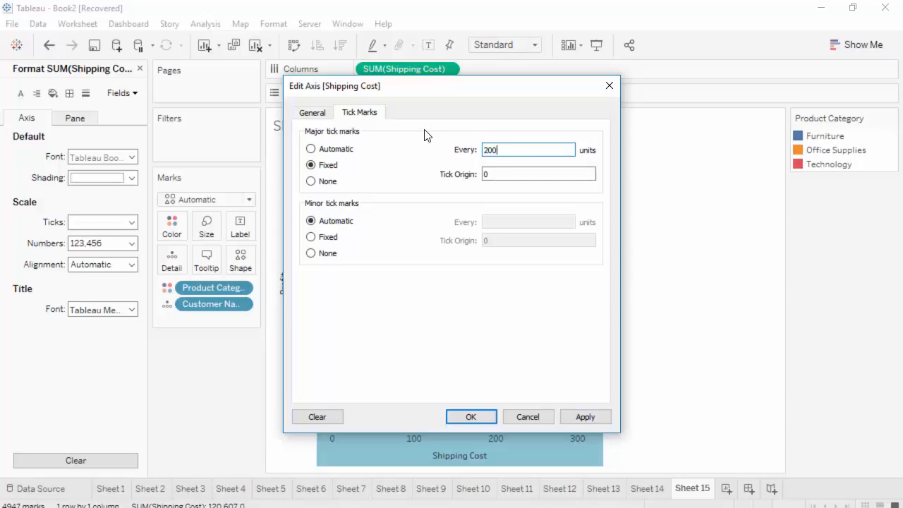
text(0)
click(588, 416)
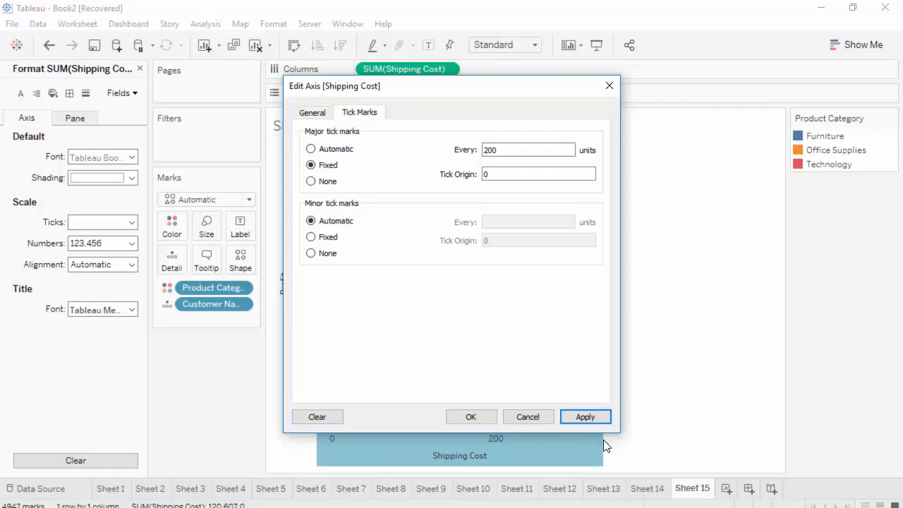
- Set the Shipping Cost axis's major tick marks to None, apply, and close the axis editor
click(310, 182)
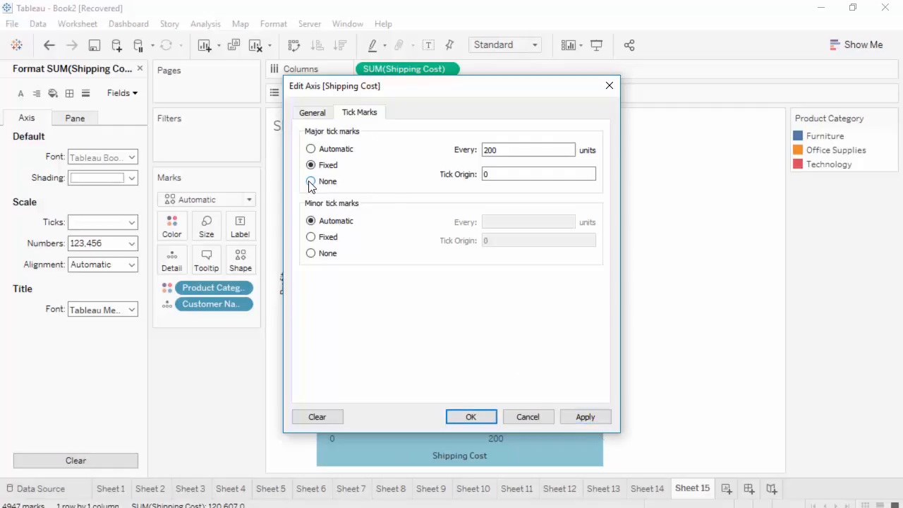
click(585, 419)
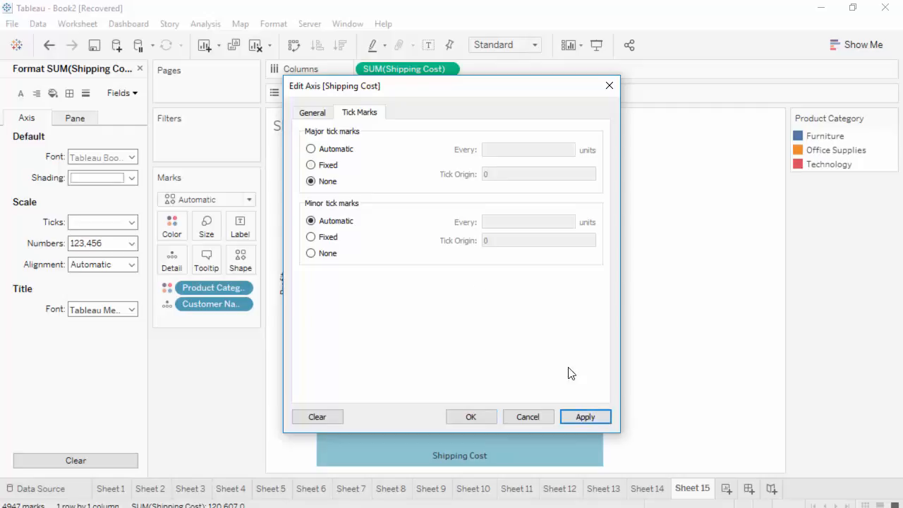
click(311, 114)
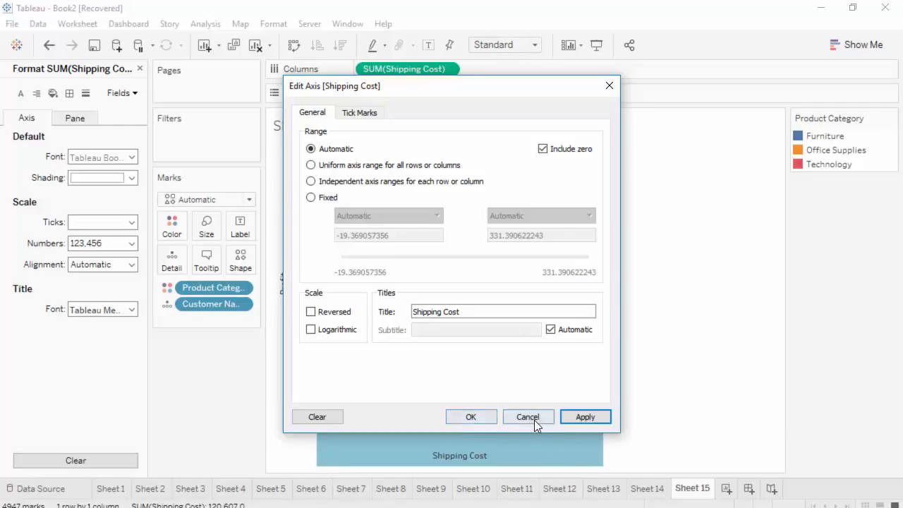
click(481, 417)
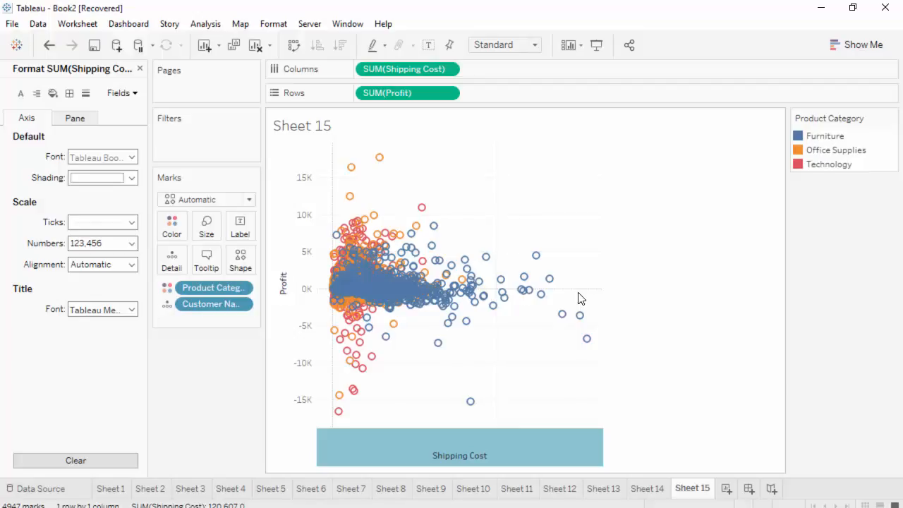
- Switch the Shipping Cost axis to a logarithmic scale
right_click(477, 448)
click(543, 336)
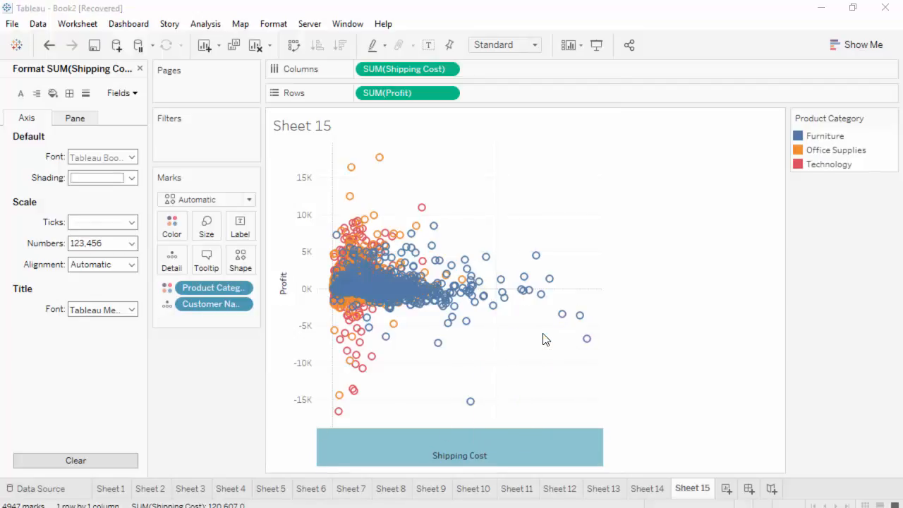
click(318, 335)
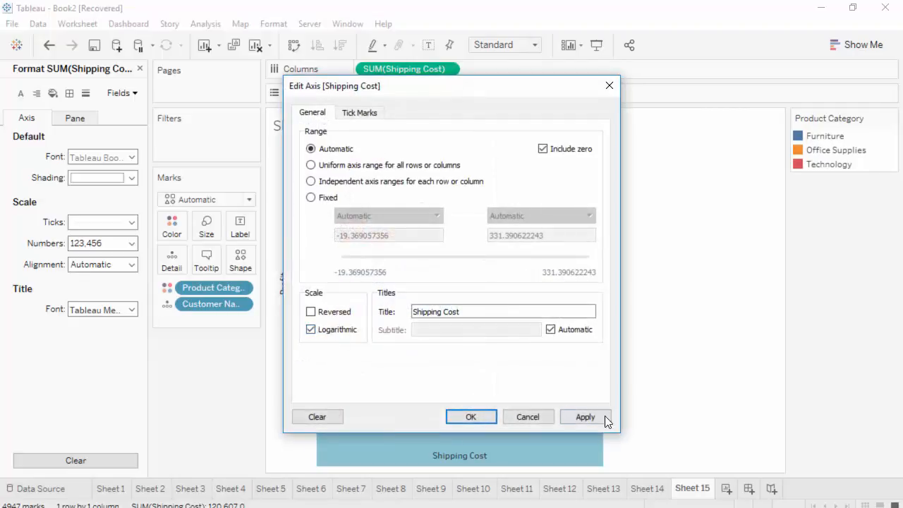
drag(520, 89, 814, 113)
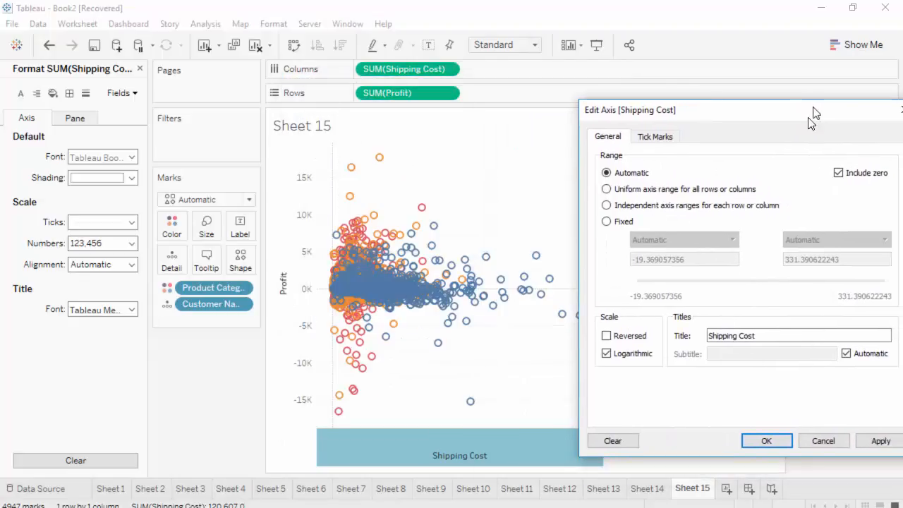
click(880, 440)
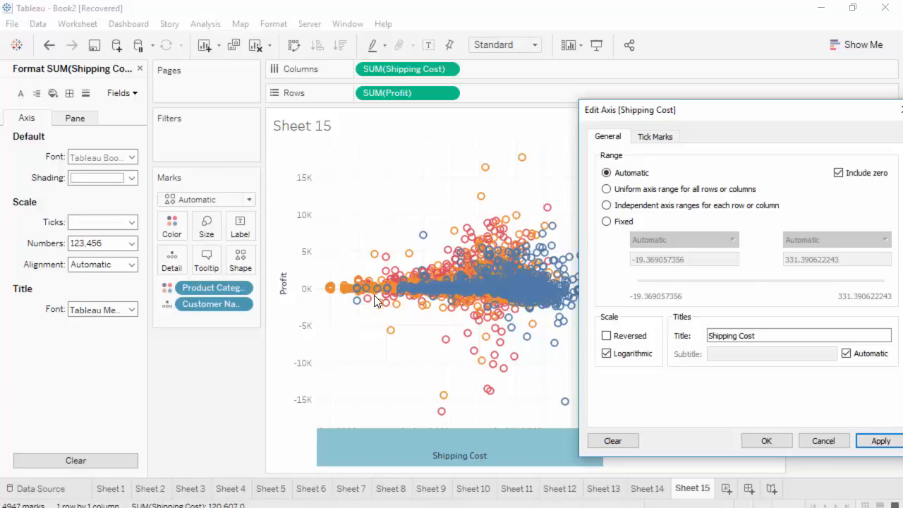
click(766, 441)
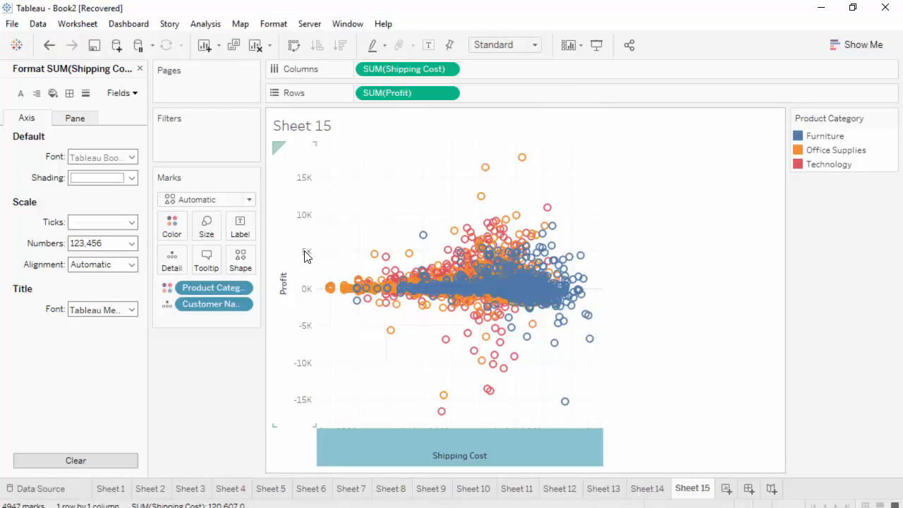
- Switch the Profit axis to a logarithmic scale
right_click(304, 253)
click(367, 262)
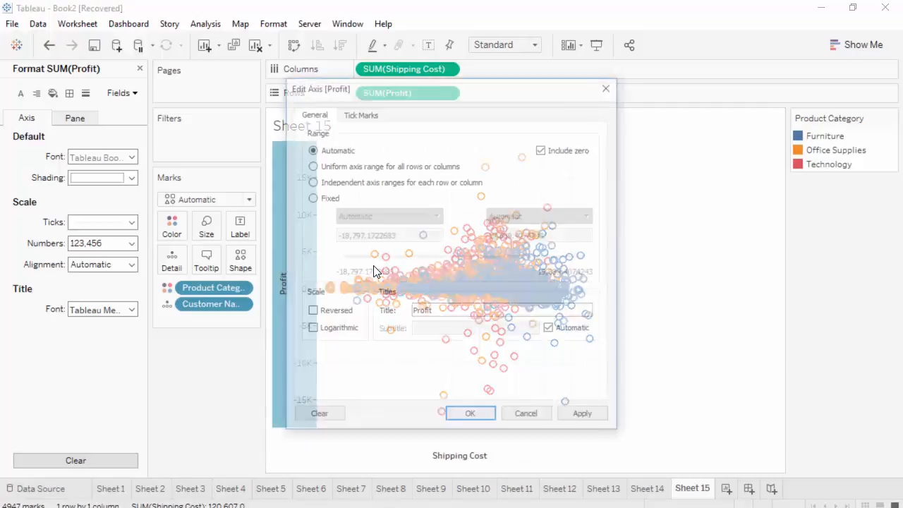
click(321, 333)
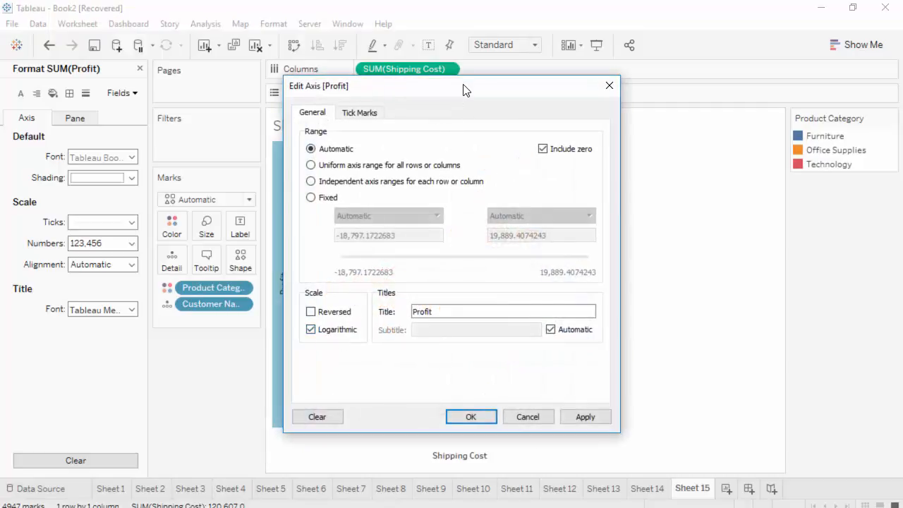
drag(463, 89, 190, 96)
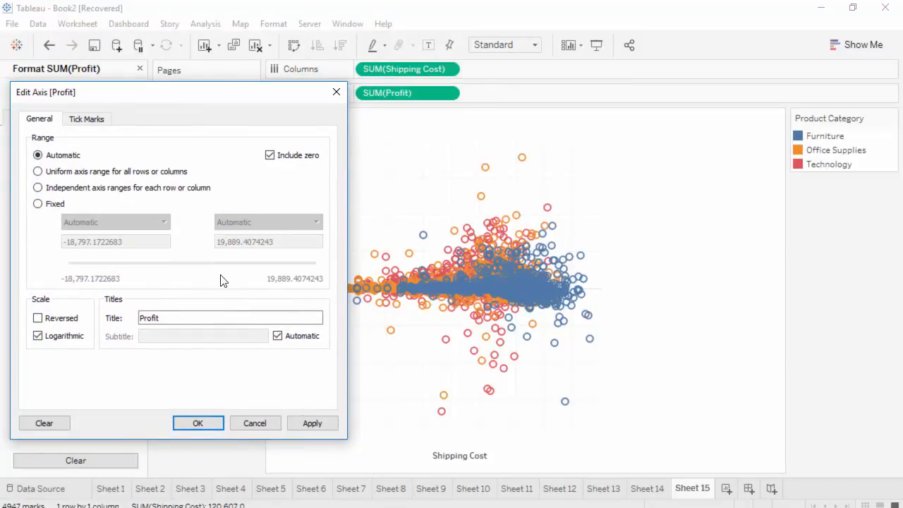
click(310, 422)
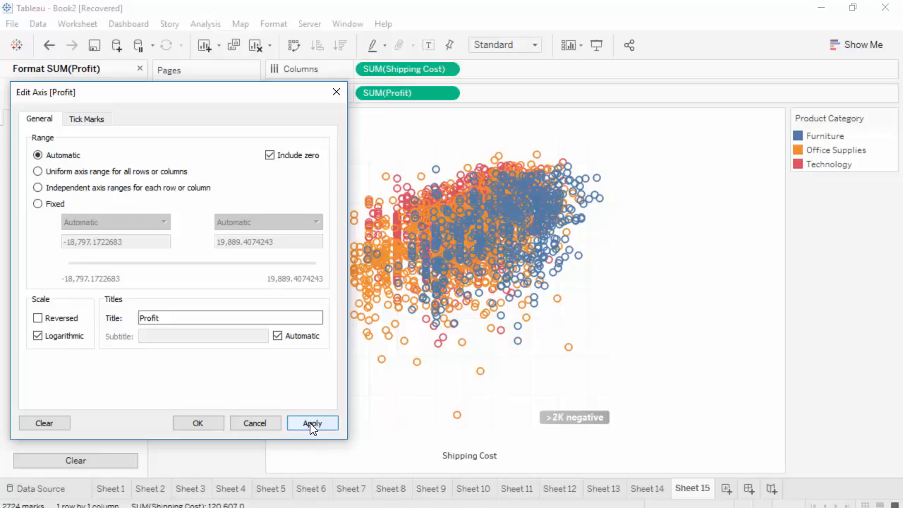
click(198, 423)
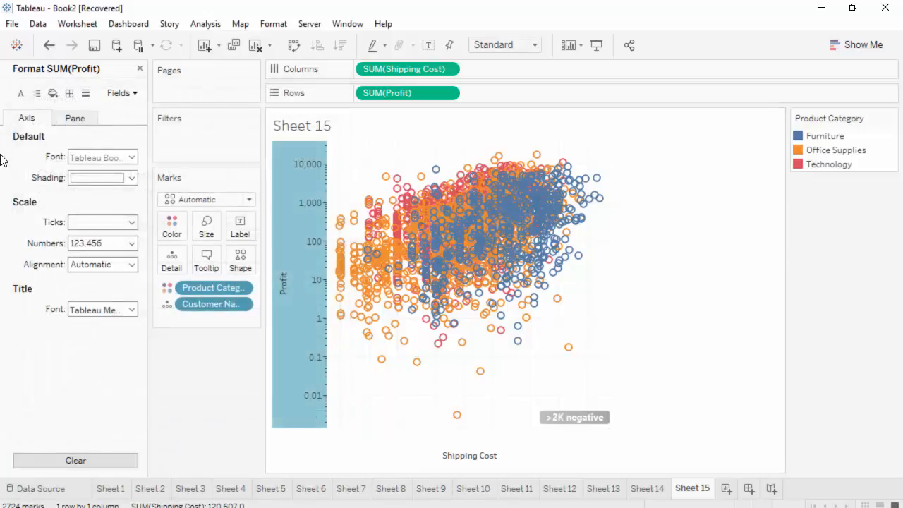